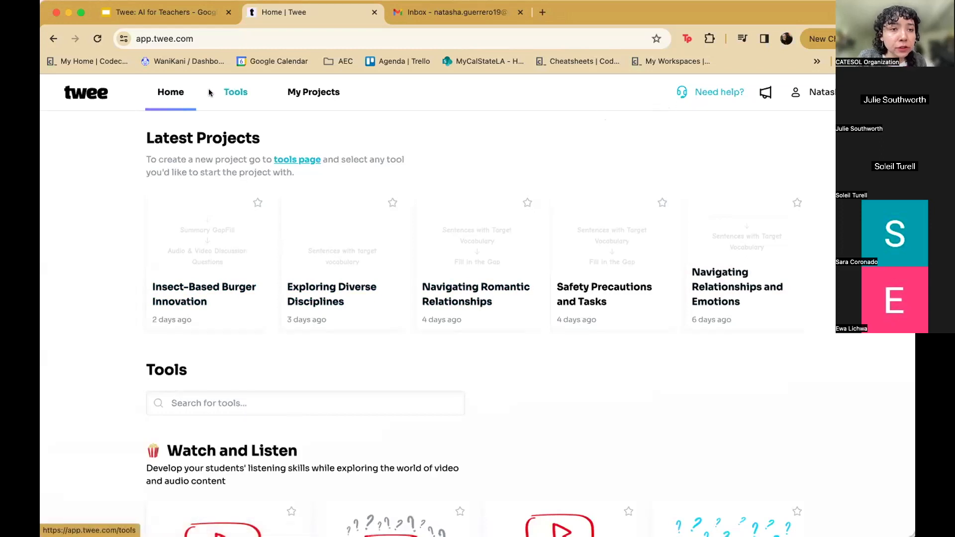
# Step: Open the Reading category of the tools library and look through its tools
pyautogui.click(236, 95)
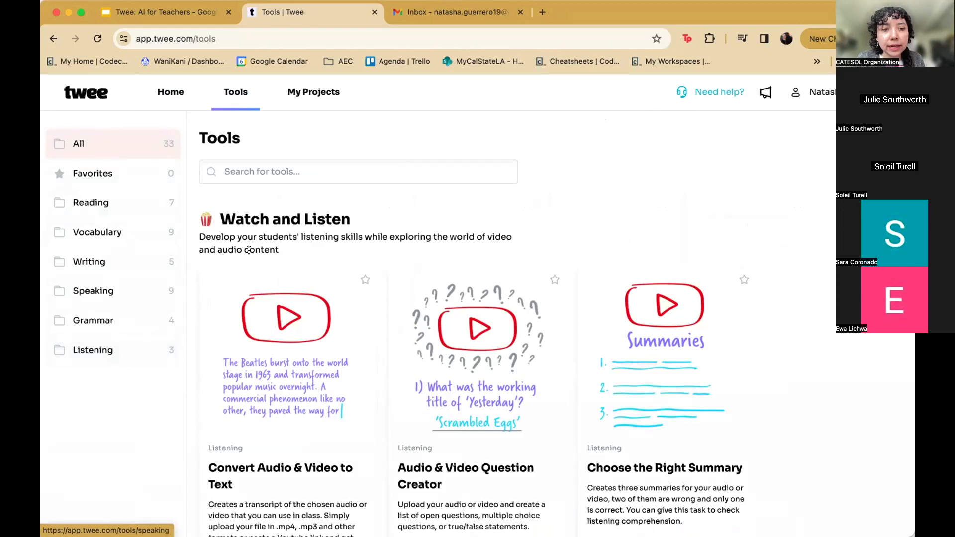
pyautogui.click(102, 200)
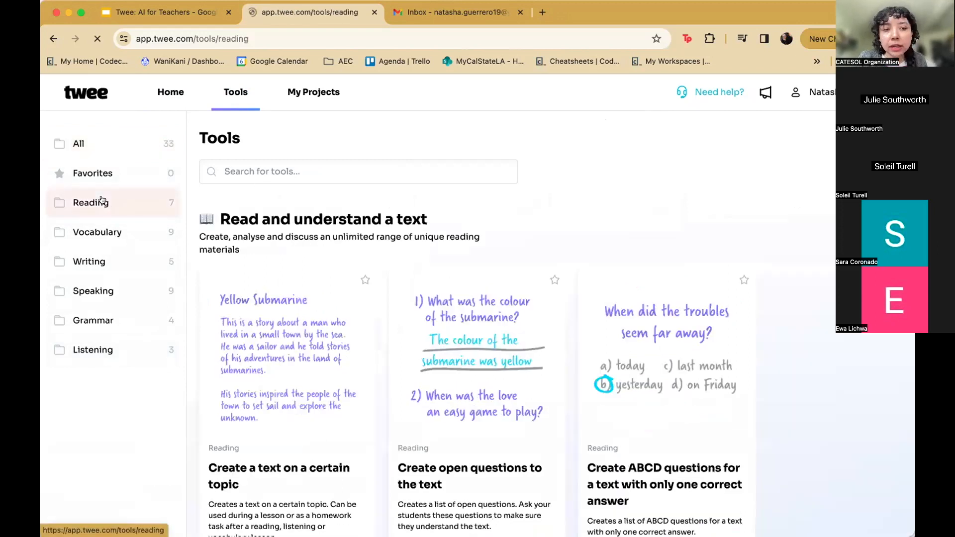
pyautogui.scroll(-3, 347, 402)
pyautogui.scroll(-10, 347, 402)
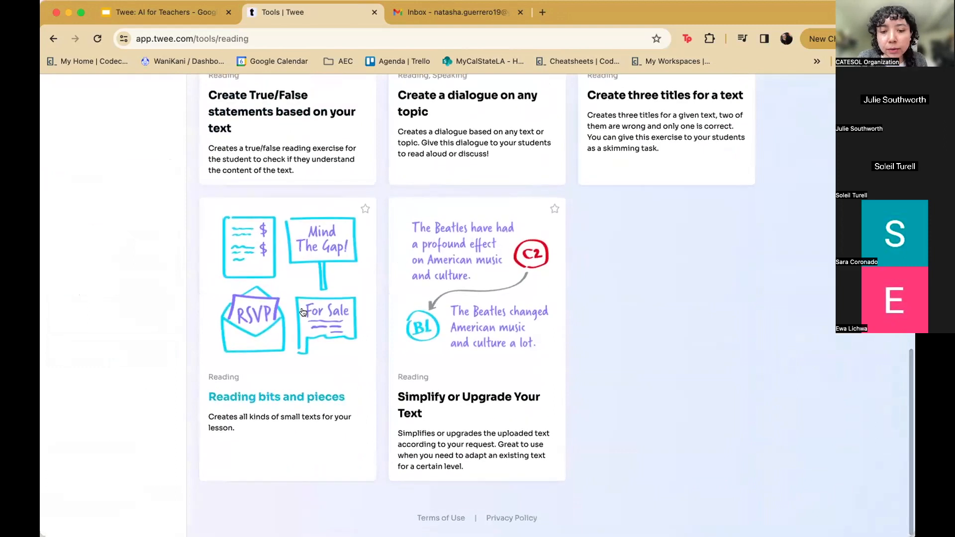
pyautogui.scroll(8, 296, 342)
pyautogui.scroll(5, 296, 342)
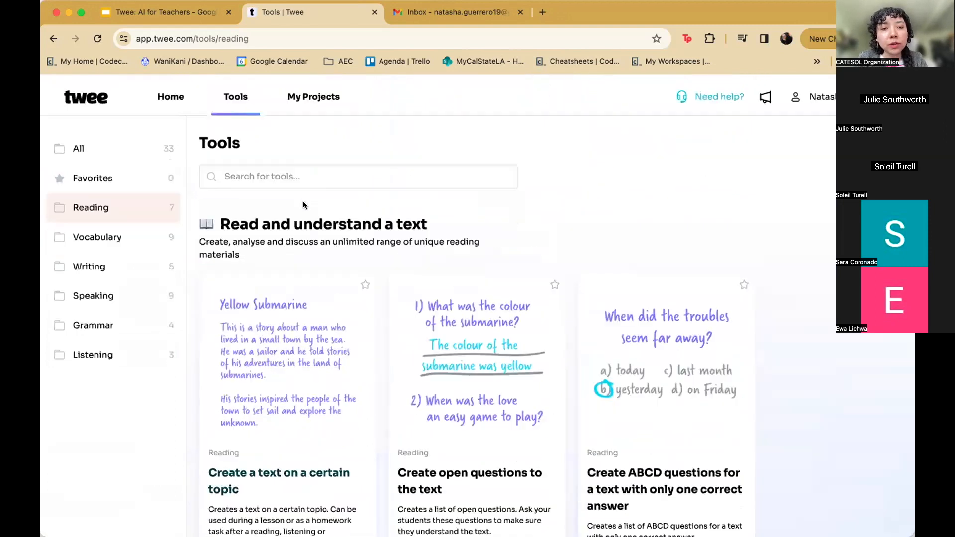
# Step: Search the Reading tools for "reading bit" and open Reading bits and pieces to see its text types
pyautogui.click(303, 165)
pyautogui.write('readin')
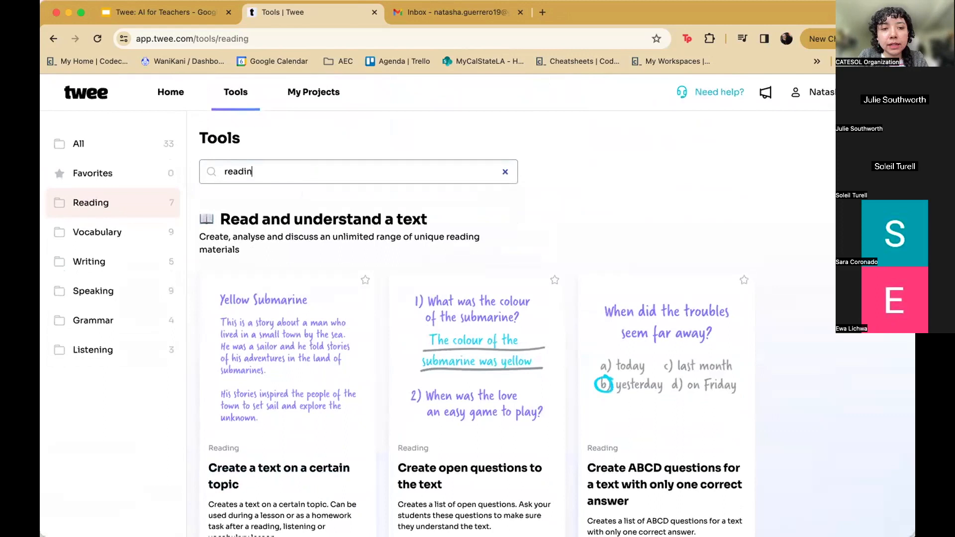
pyautogui.write('g bit')
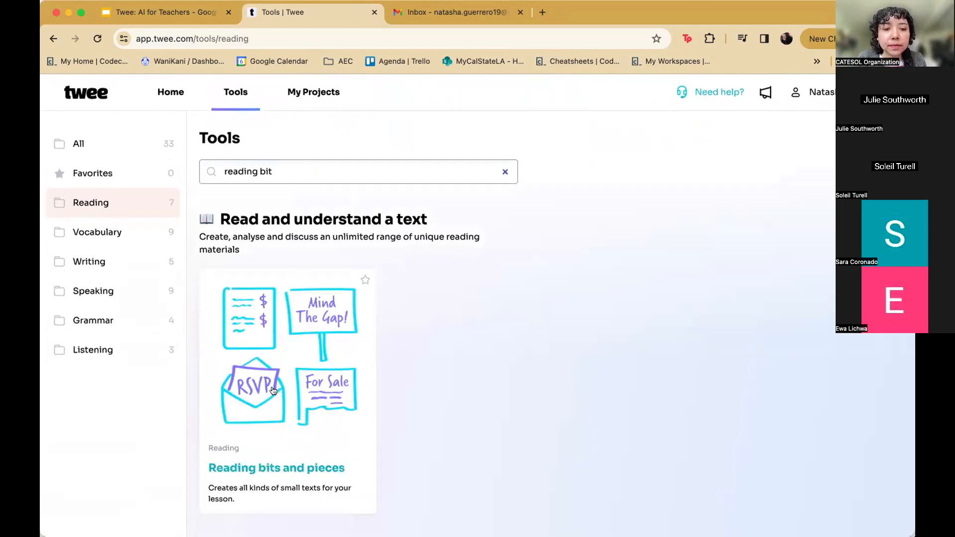
pyautogui.click(352, 409)
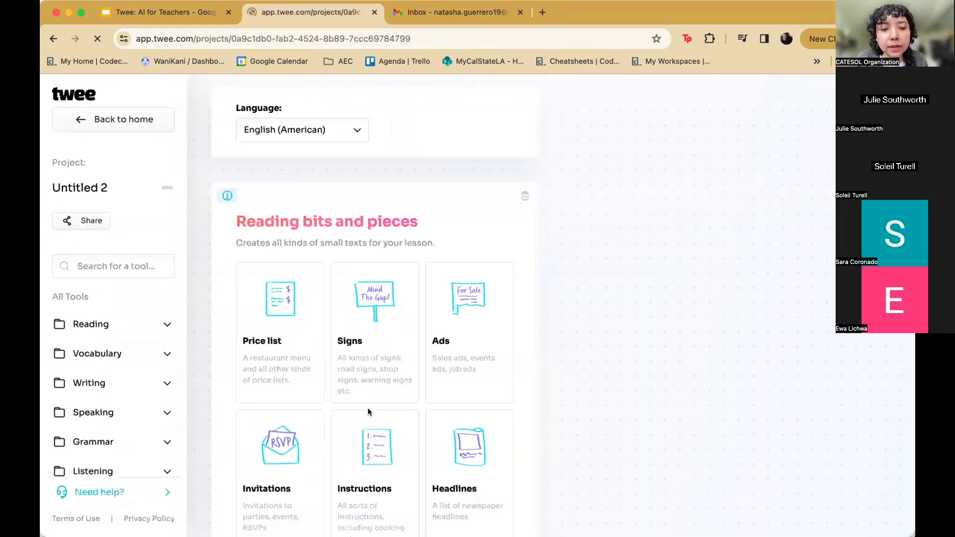
pyautogui.scroll(-2, 398, 411)
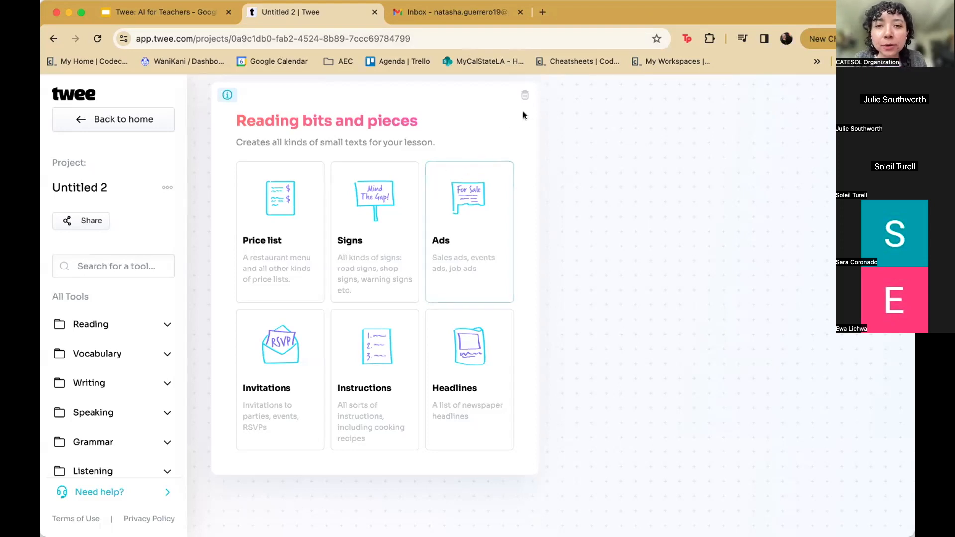
pyautogui.scroll(-1, 133, 332)
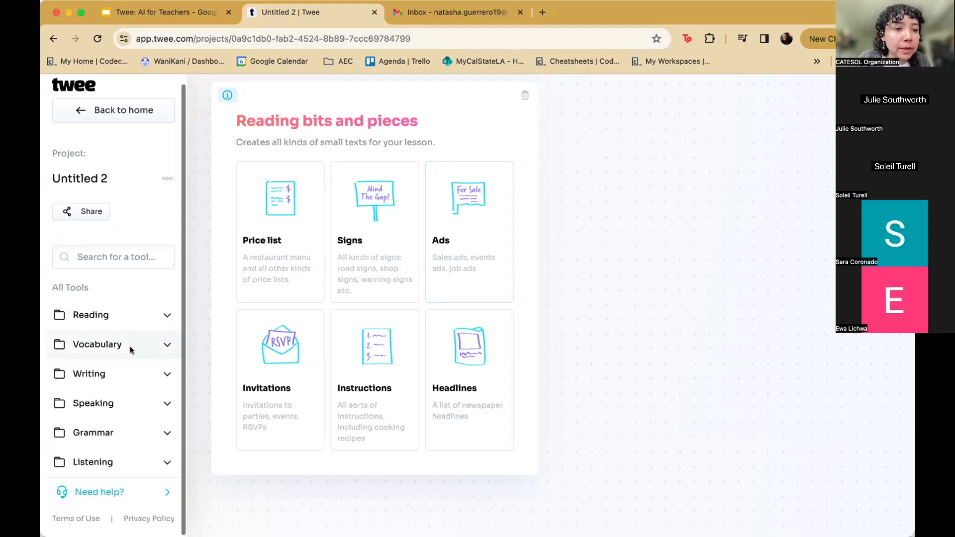
# Step: Return from the project to the home page and browse the tool catalogue there and on the tools page
pyautogui.click(139, 113)
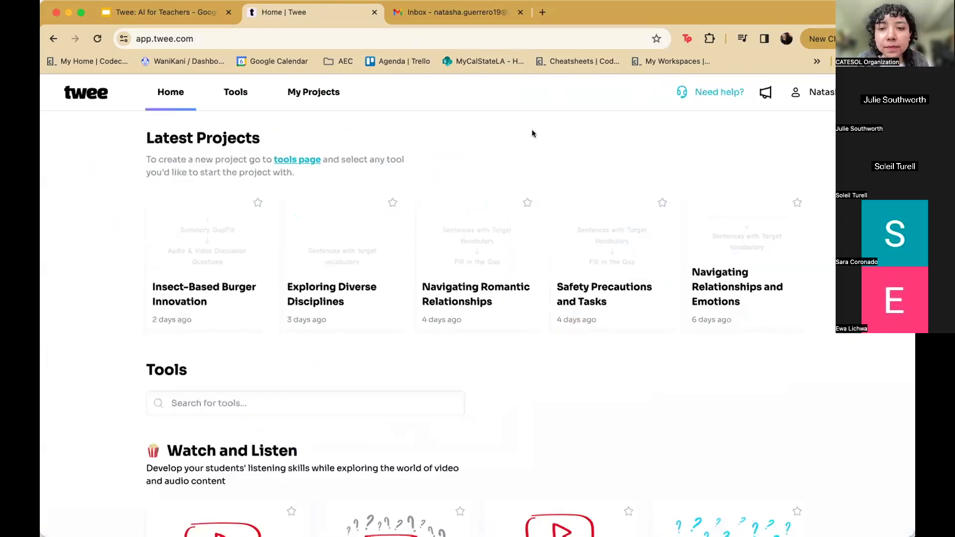
pyautogui.scroll(-1, 449, 320)
pyautogui.scroll(-15, 449, 320)
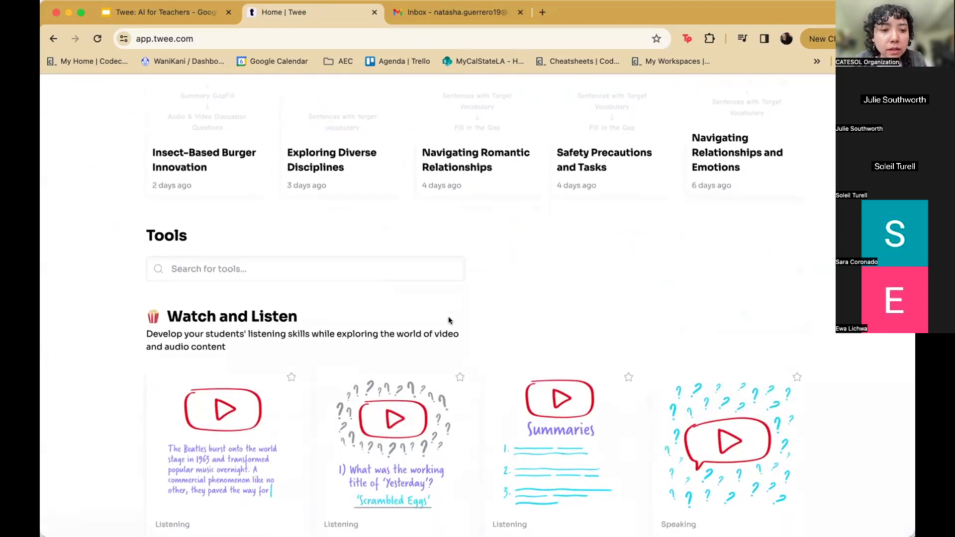
pyautogui.scroll(-4, 448, 320)
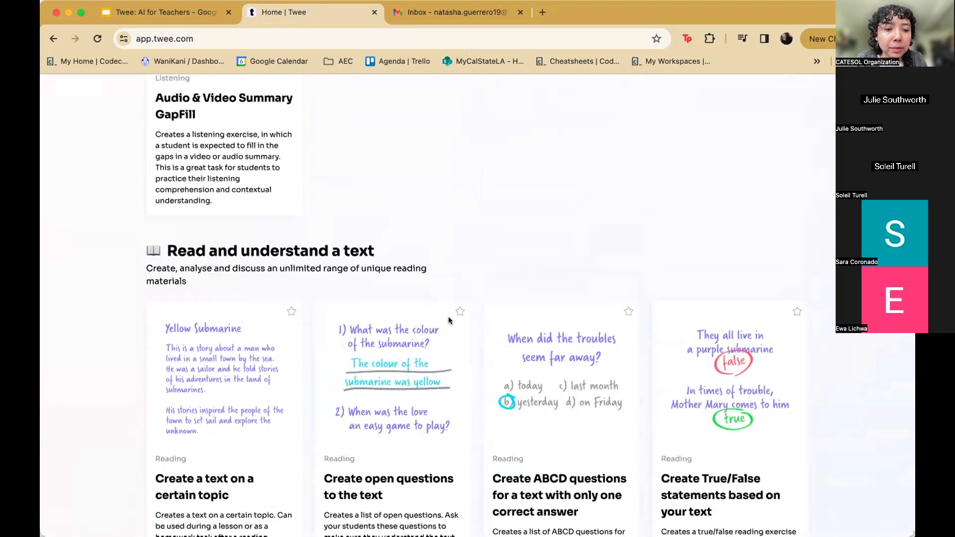
pyautogui.scroll(-7, 449, 321)
pyautogui.scroll(20, 437, 314)
pyautogui.click(234, 92)
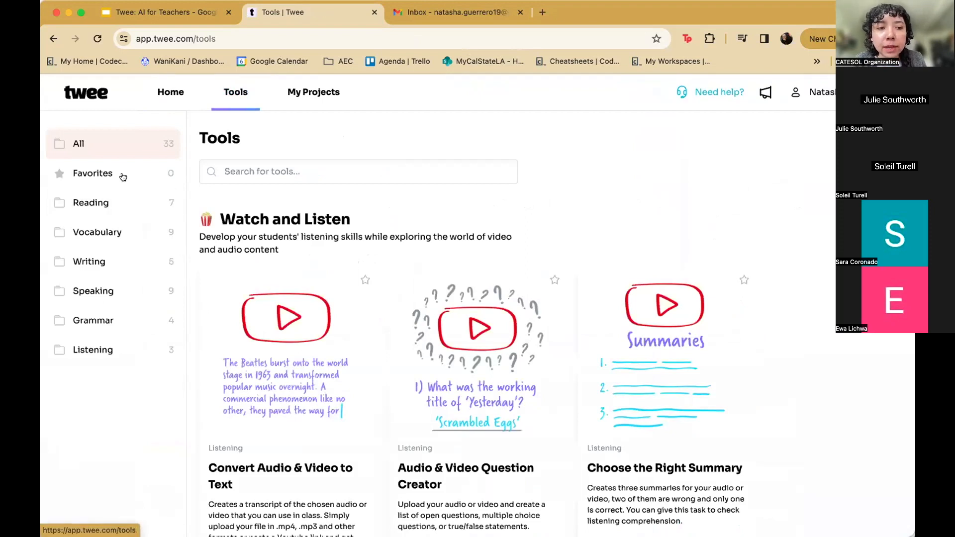
pyautogui.scroll(-15, 404, 401)
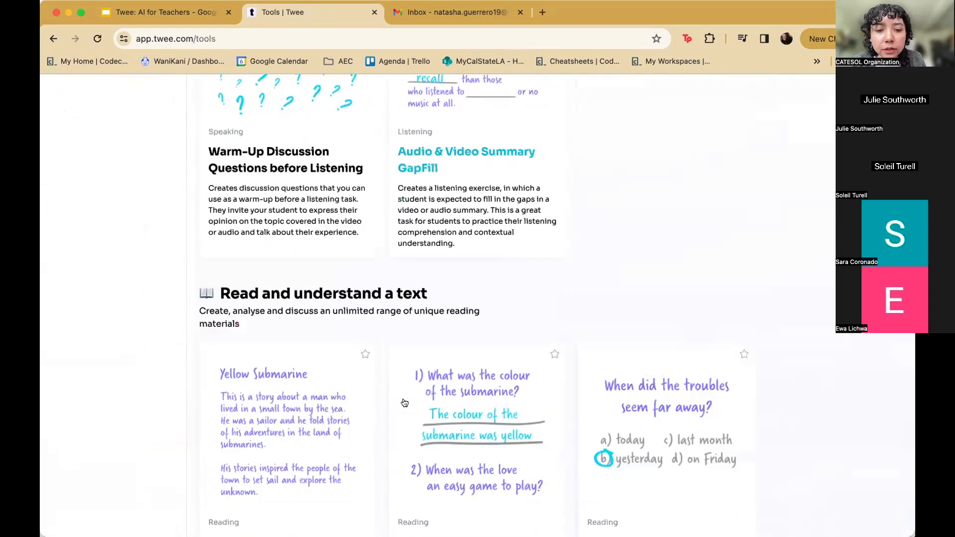
pyautogui.scroll(15, 404, 403)
# Step: Search all tools for "reading" and look through the matching tools
pyautogui.click(304, 173)
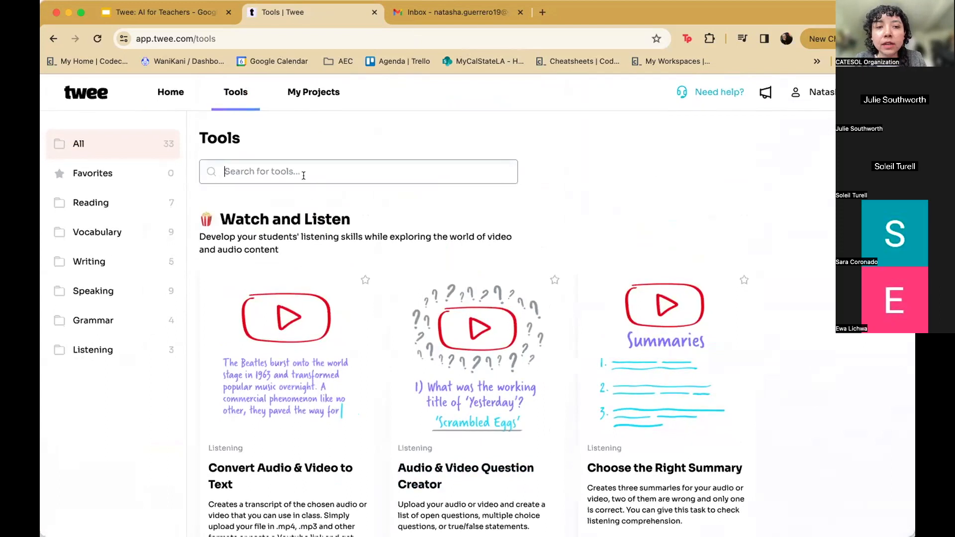
pyautogui.write('reading')
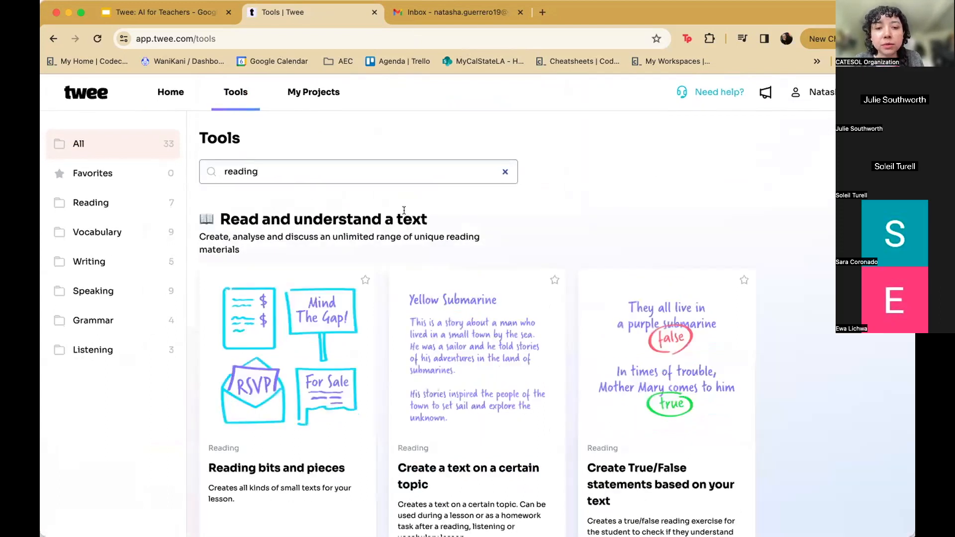
pyautogui.scroll(-3, 488, 232)
pyautogui.scroll(-5, 617, 316)
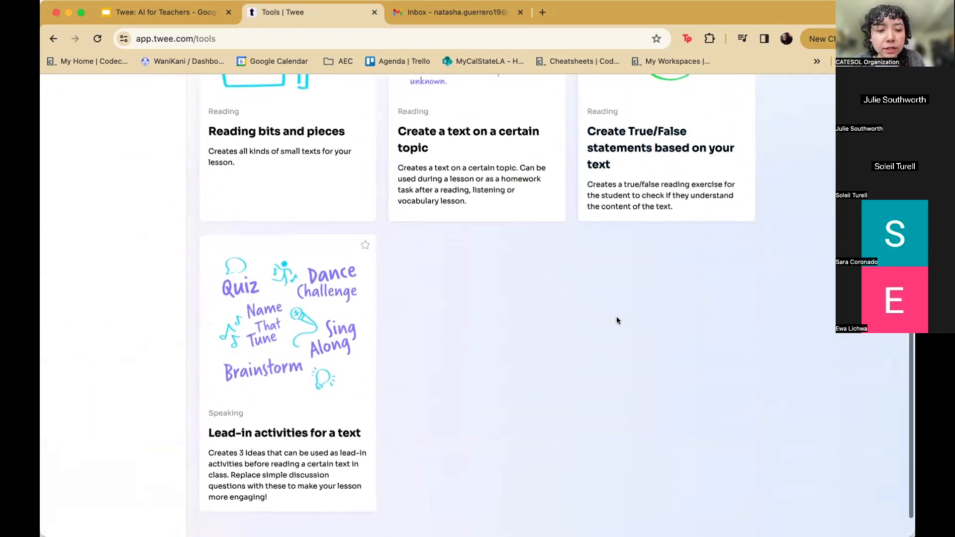
pyautogui.scroll(6, 617, 320)
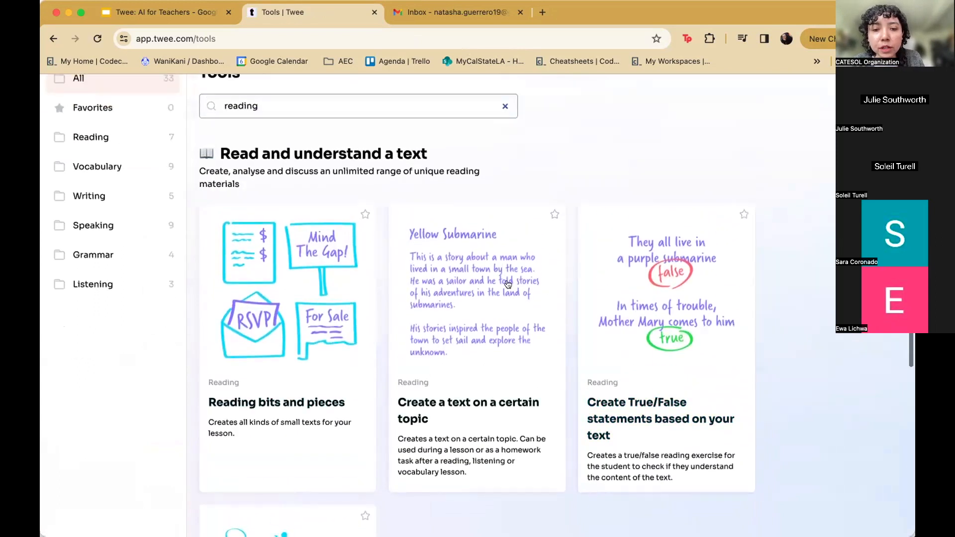
pyautogui.scroll(2, 507, 284)
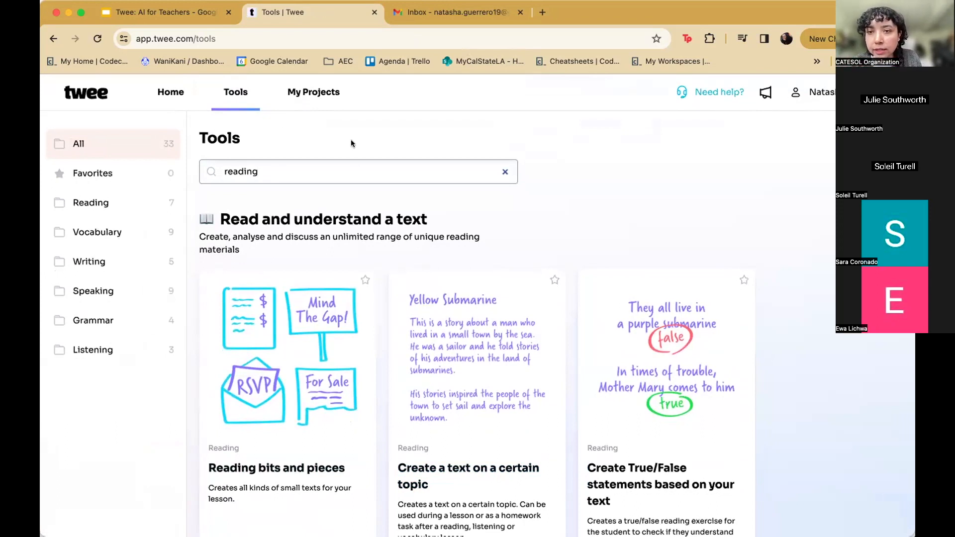
# Step: Browse the saved projects, open Insect-Based Burger Innovation and view its Choose the Right Summary task
pyautogui.click(307, 92)
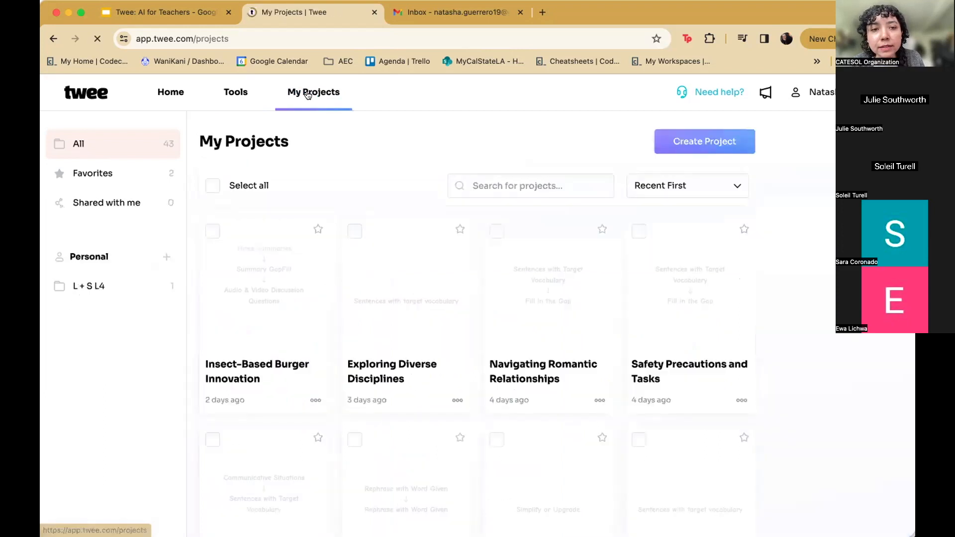
pyautogui.scroll(-2, 506, 451)
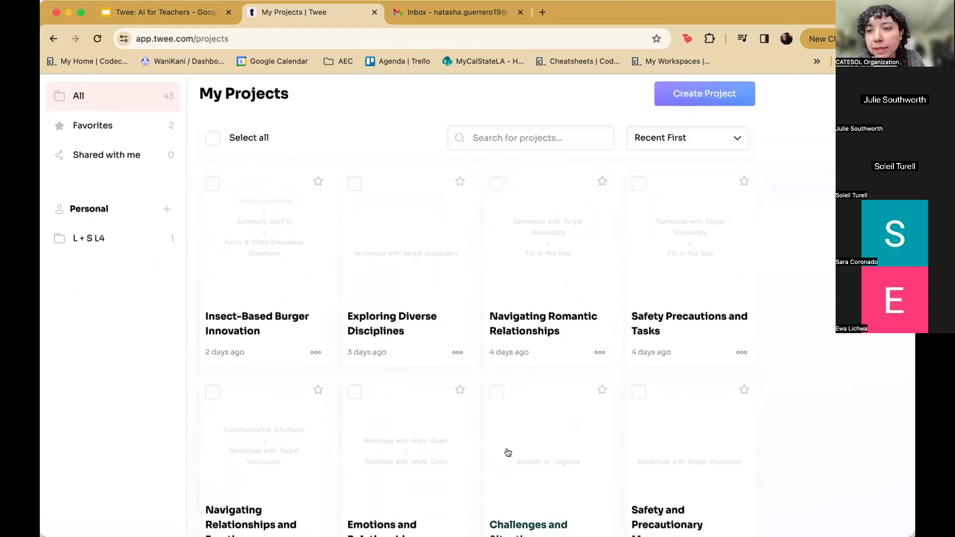
pyautogui.scroll(-10, 508, 453)
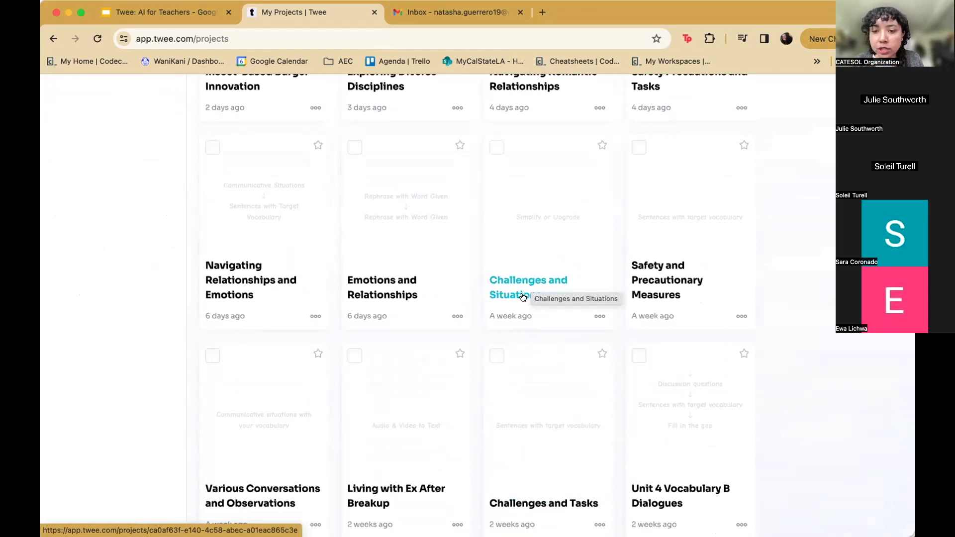
pyautogui.scroll(12, 522, 297)
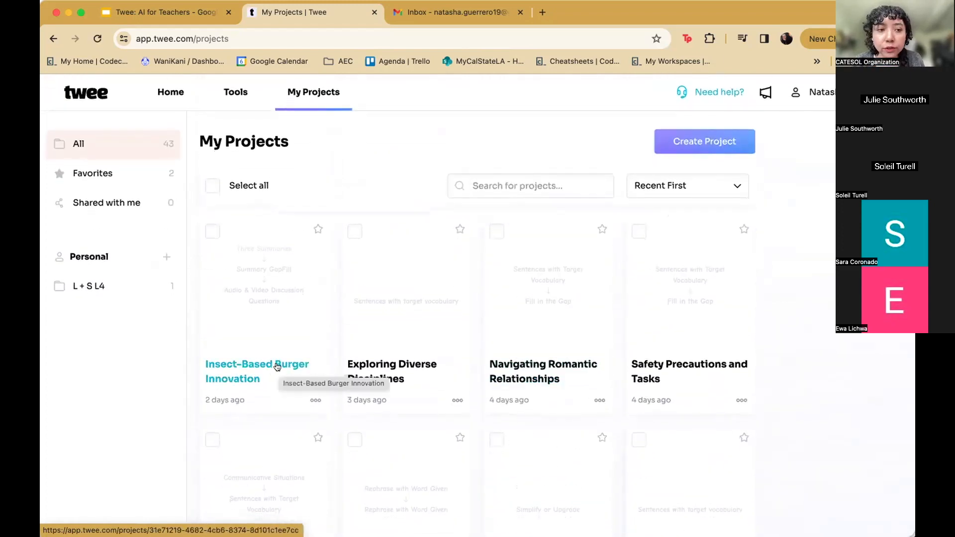
pyautogui.click(253, 372)
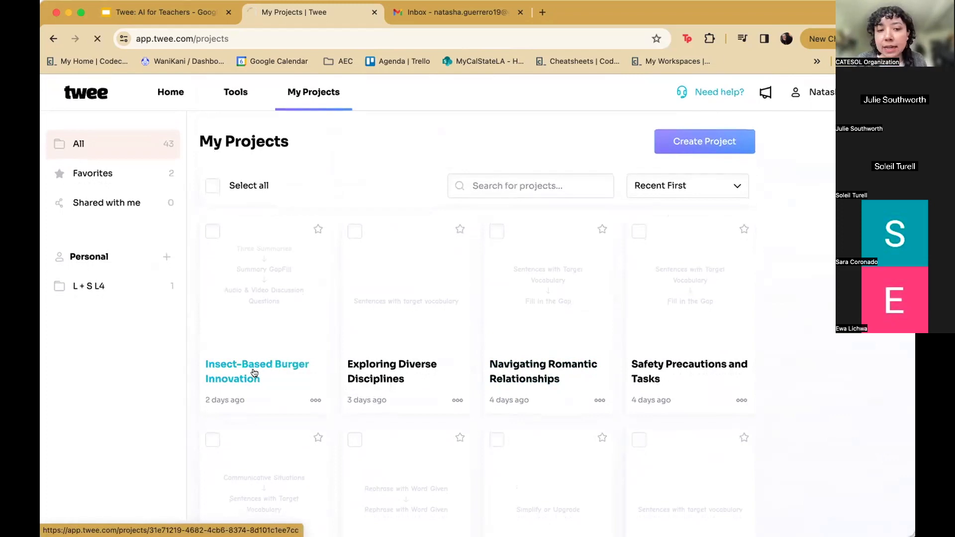
pyautogui.scroll(-2, 390, 235)
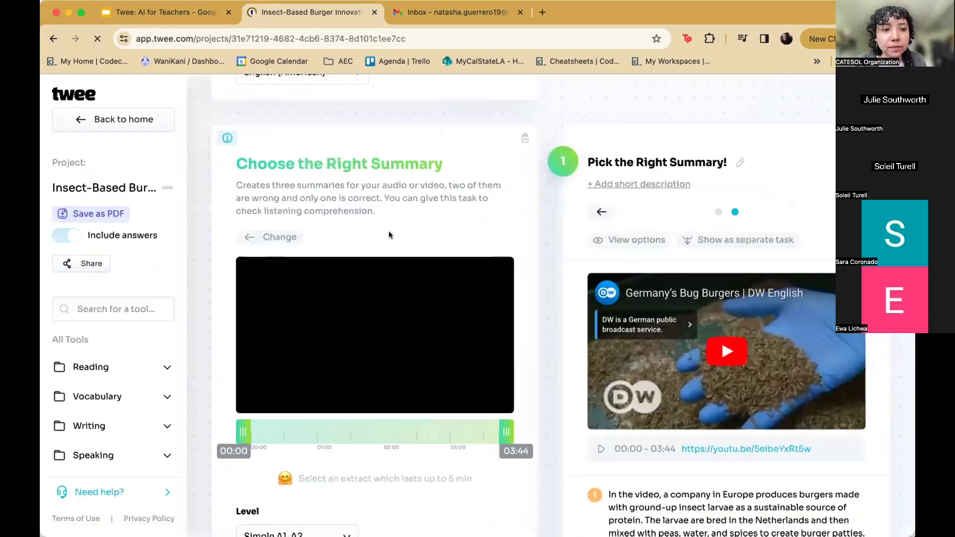
pyautogui.scroll(-1, 390, 235)
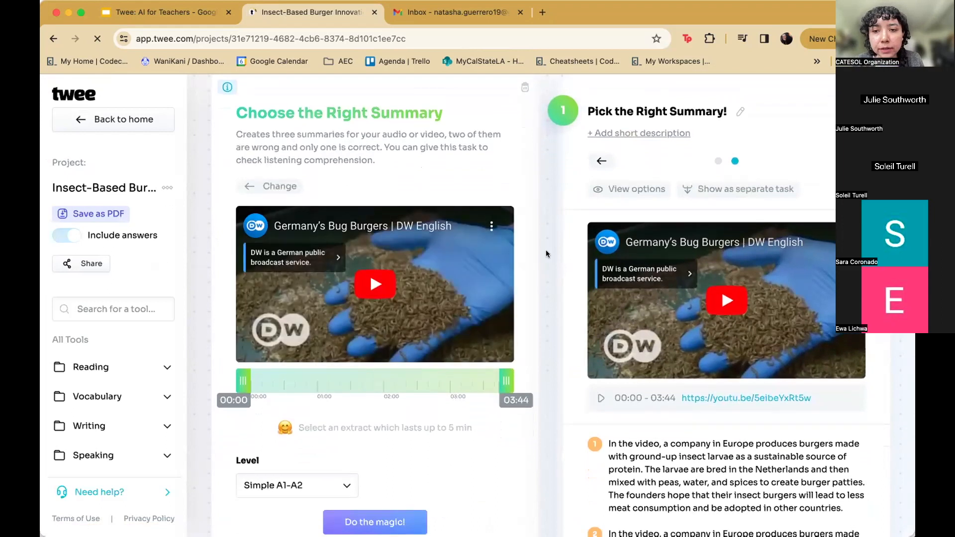
pyautogui.scroll(-1, 646, 186)
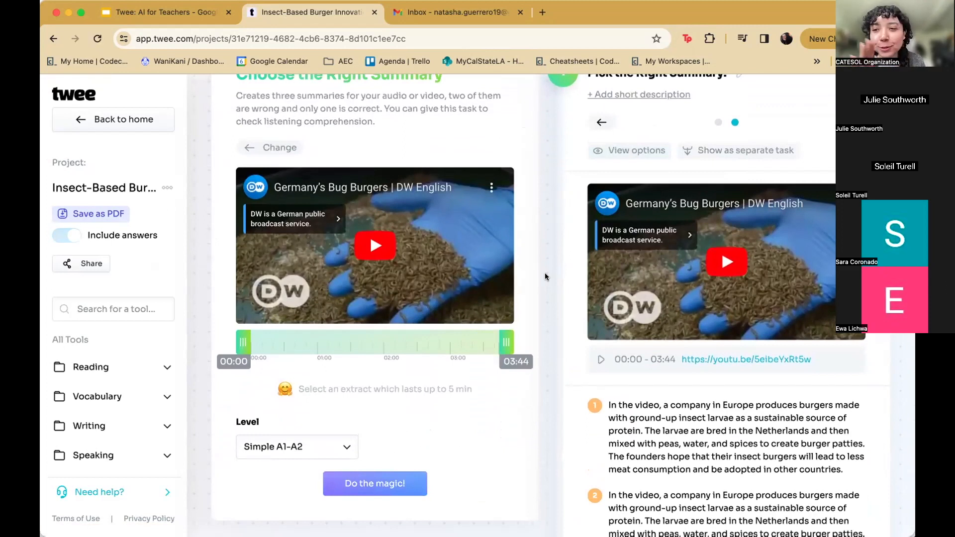
# Step: Open the project's name for editing and clear the existing name
pyautogui.click(106, 183)
pyautogui.click(102, 161)
pyautogui.moveTo(52, 162); pyautogui.dragTo(45, 188)
pyautogui.click(89, 181)
pyautogui.press('BackSpace')
pyautogui.write('jvlkdfl')
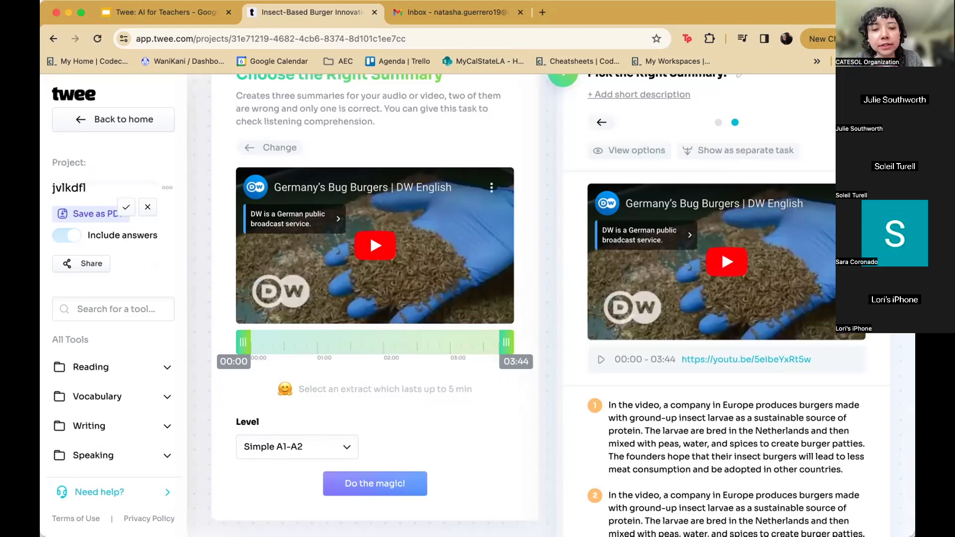
pyautogui.press('BackSpace')
pyautogui.press('BackSpace')
pyautogui.press('BackSpace')
pyautogui.press('BackSpace')
pyautogui.press('BackSpace')
pyautogui.press('BackSpace')
pyautogui.press('BackSpace')
pyautogui.write('Bur')
pyautogui.press('BackSpace')
pyautogui.press('BackSpace')
pyautogui.press('BackSpace')
# Step: Rename the project as Insect Burgers
pyautogui.write('Ins')
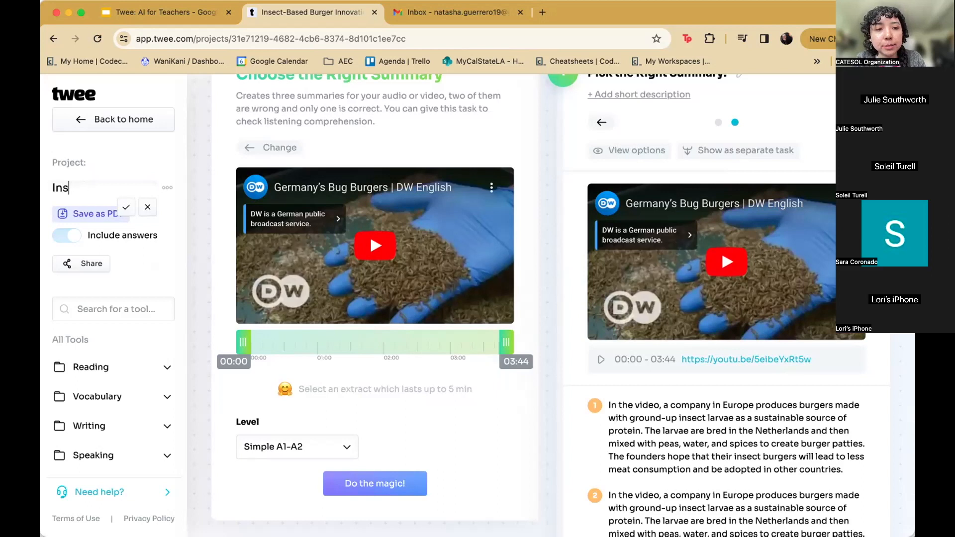
pyautogui.write('ect Burgers')
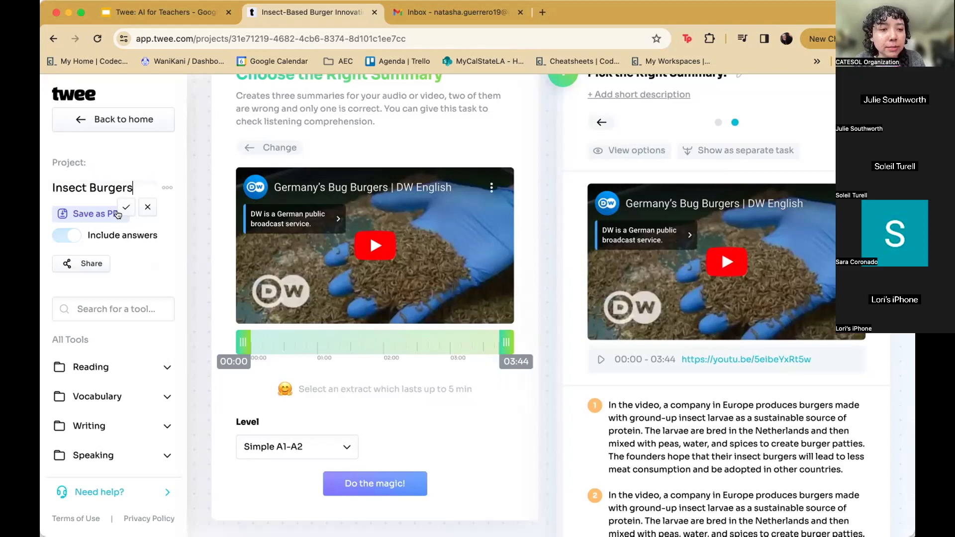
pyautogui.click(124, 207)
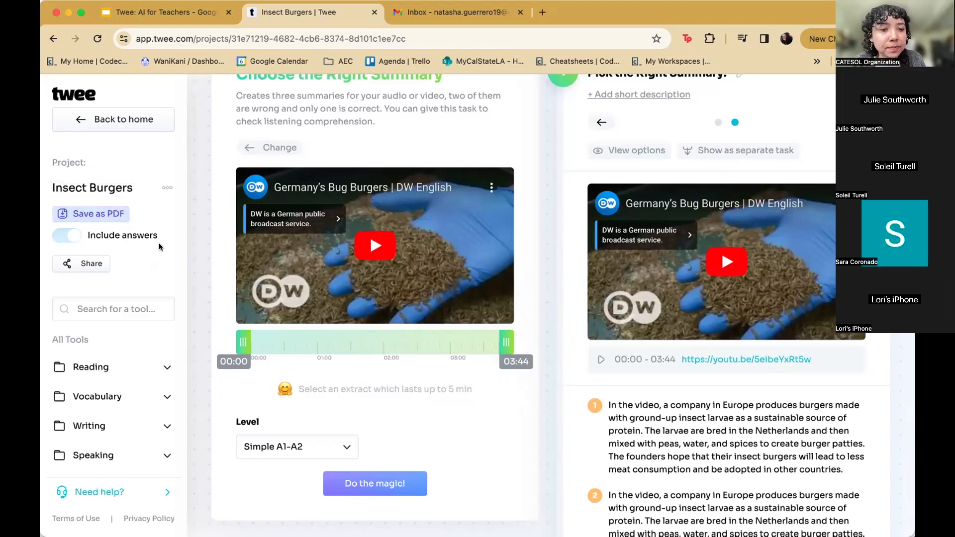
# Step: Switch to the Google Slides presentation to view the "Let's try it!" slide, and return to the Twee project
pyautogui.scroll(-2, 159, 243)
pyautogui.scroll(2, 159, 243)
pyautogui.scroll(3, 159, 243)
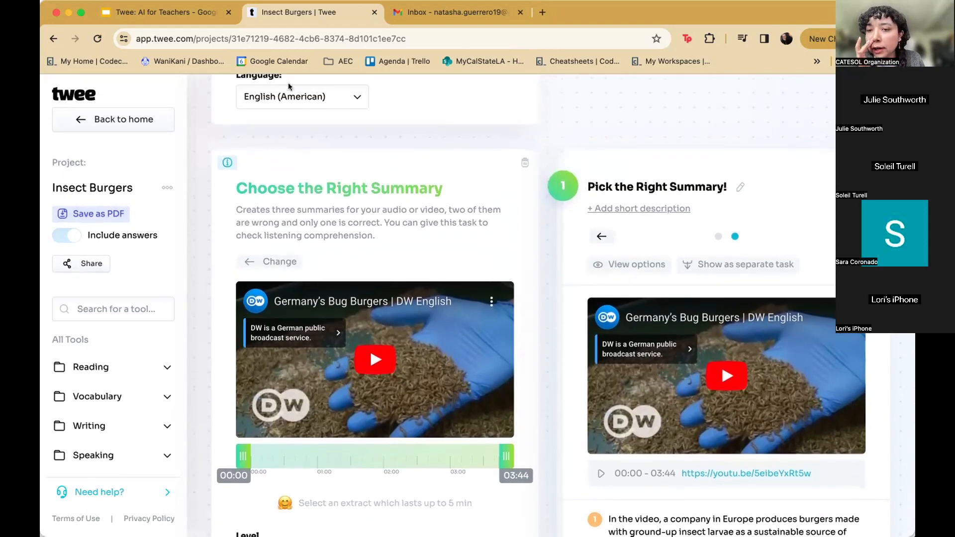
pyautogui.scroll(-2, 159, 401)
pyautogui.scroll(2, 160, 401)
pyautogui.click(174, 11)
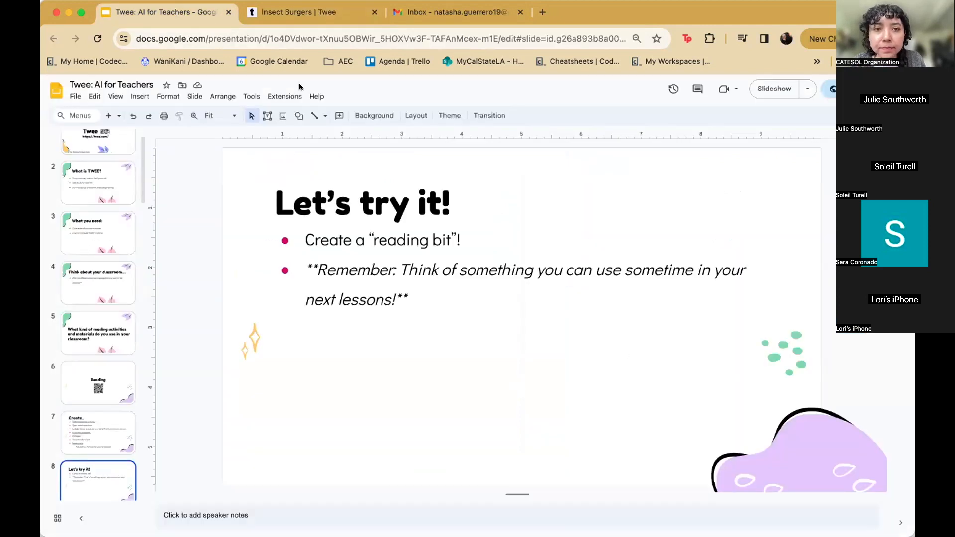
pyautogui.click(283, 17)
# Step: Save the Insect Burgers project as a PDF
pyautogui.scroll(-1, 157, 358)
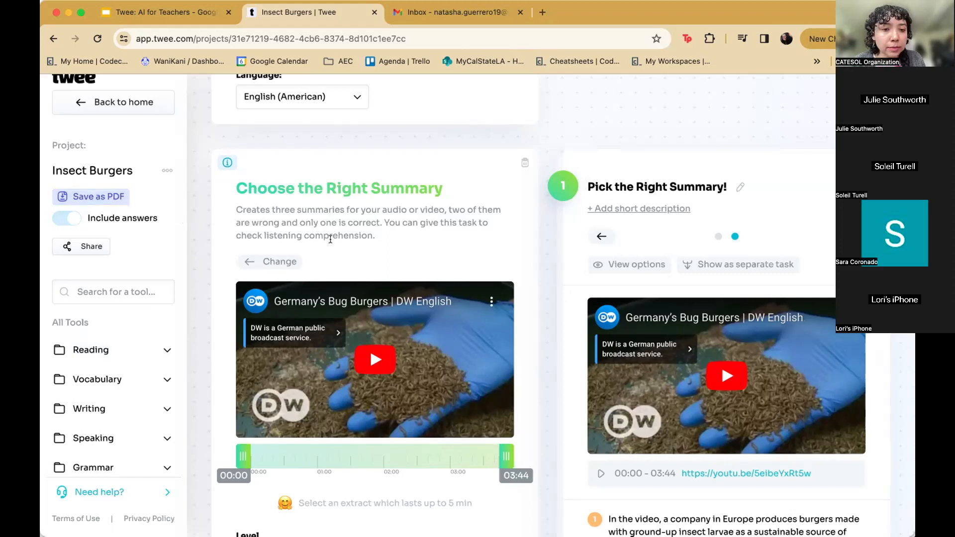
pyautogui.click(118, 195)
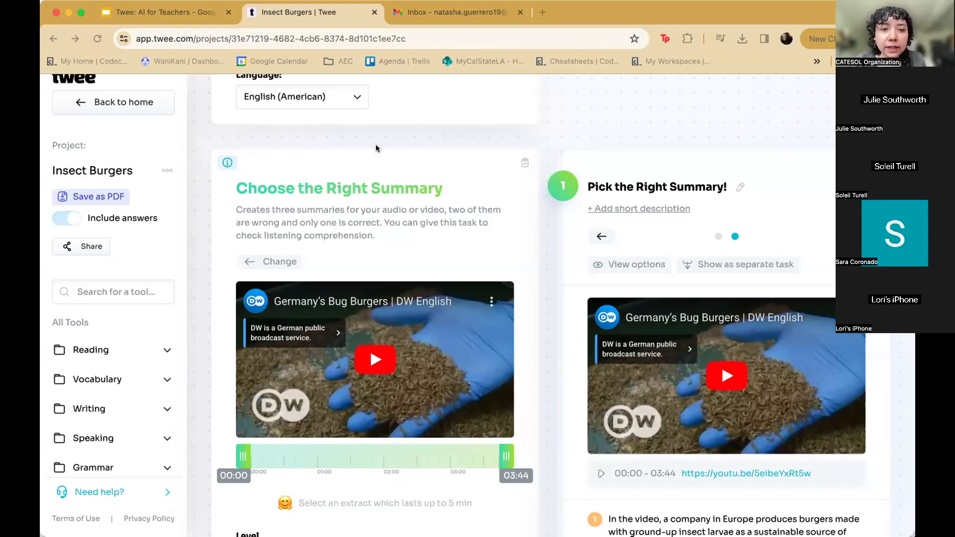
# Step: Look through the project's three tasks: the summary choice, the gap-fill with its correct answers, and the warm-up discussion questions
pyautogui.scroll(-2, 514, 183)
pyautogui.scroll(-2, 515, 183)
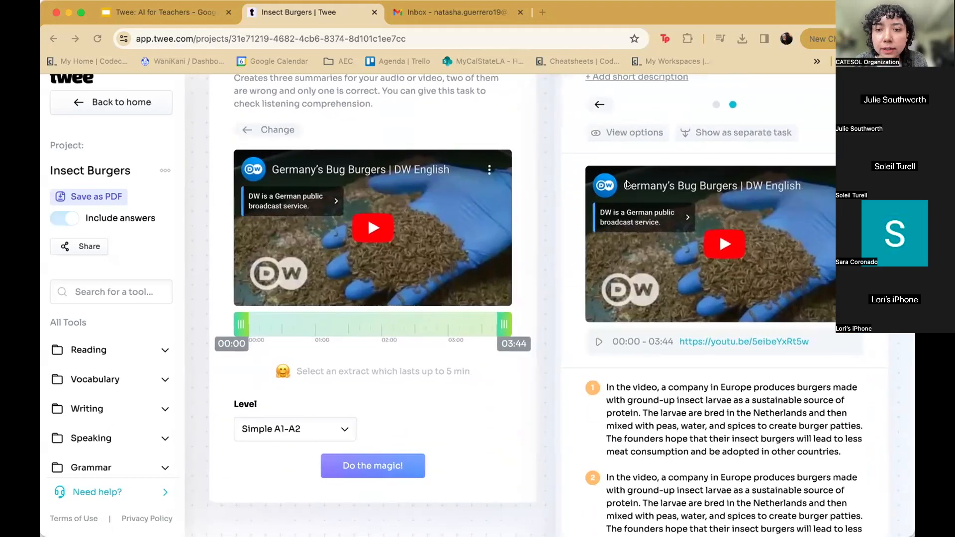
pyautogui.scroll(-20, 597, 411)
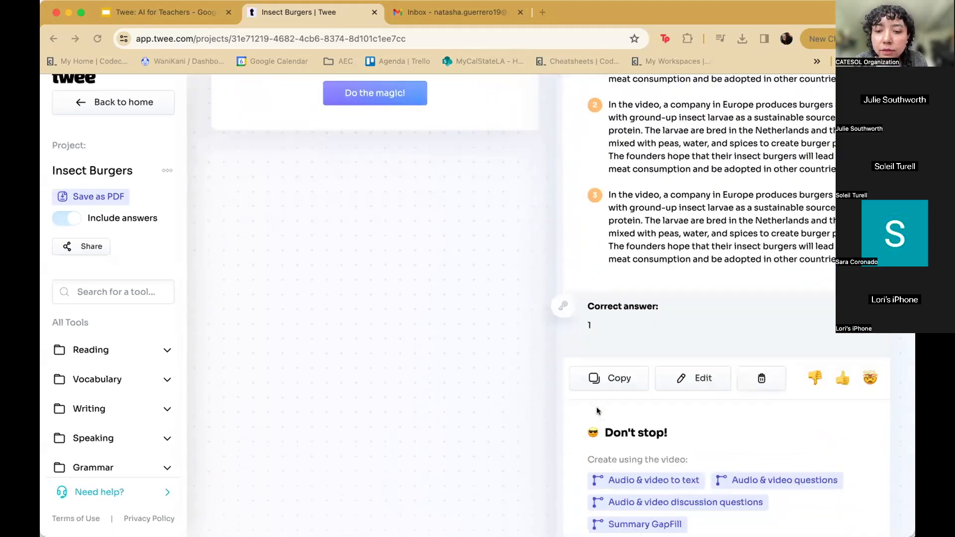
pyautogui.scroll(-1, 597, 410)
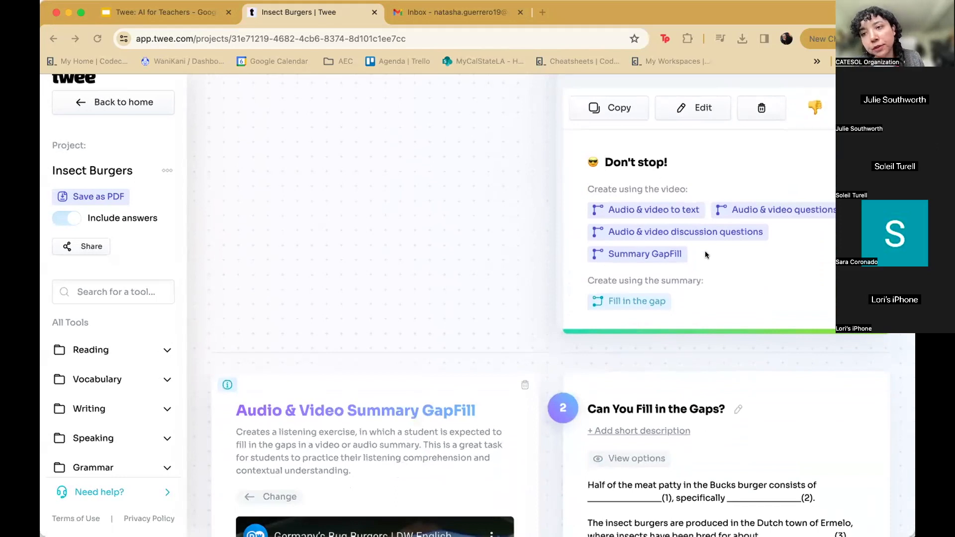
pyautogui.scroll(-2, 705, 174)
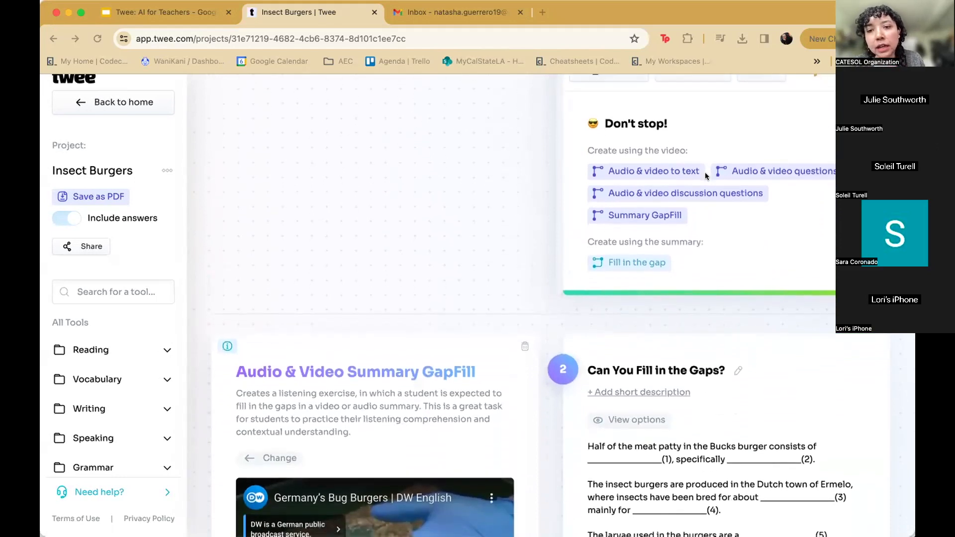
pyautogui.scroll(-3, 671, 182)
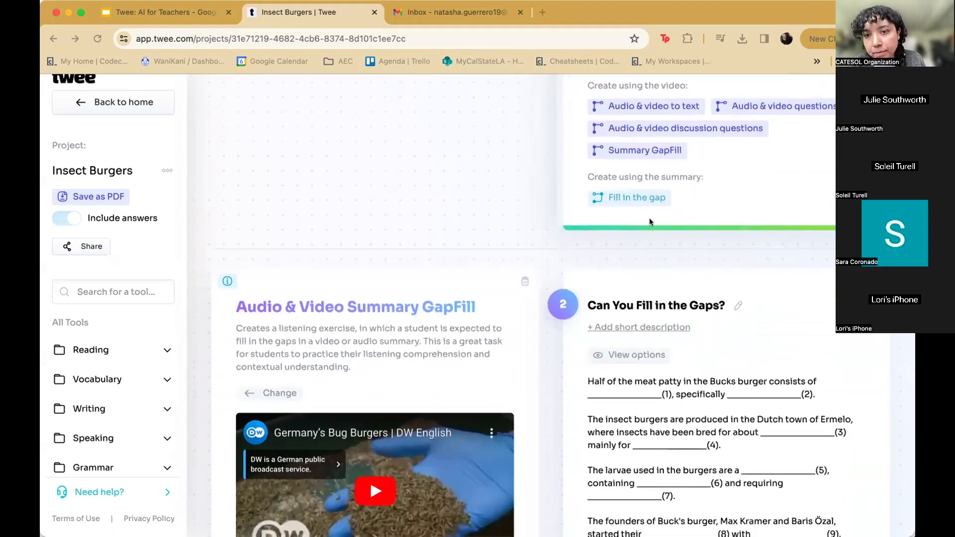
pyautogui.scroll(3, 641, 198)
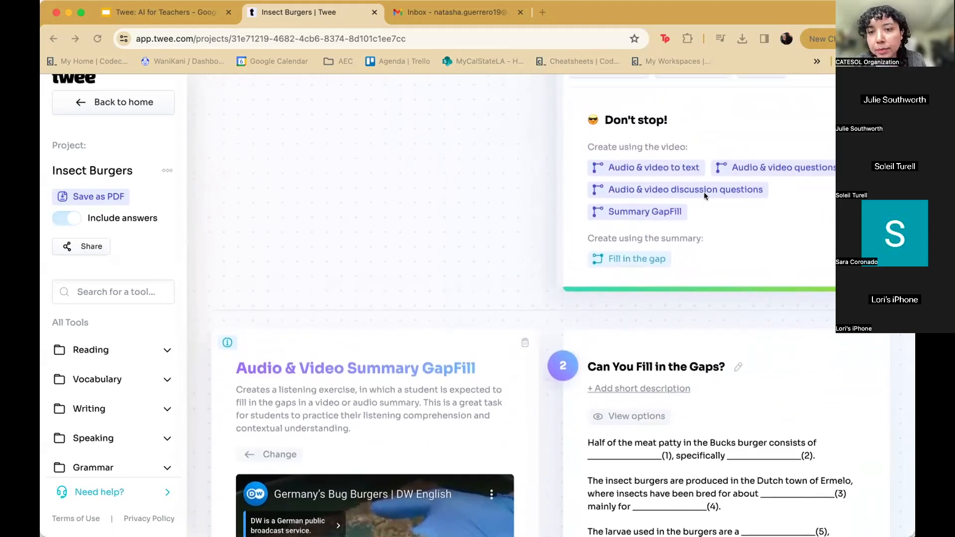
pyautogui.scroll(-12, 699, 187)
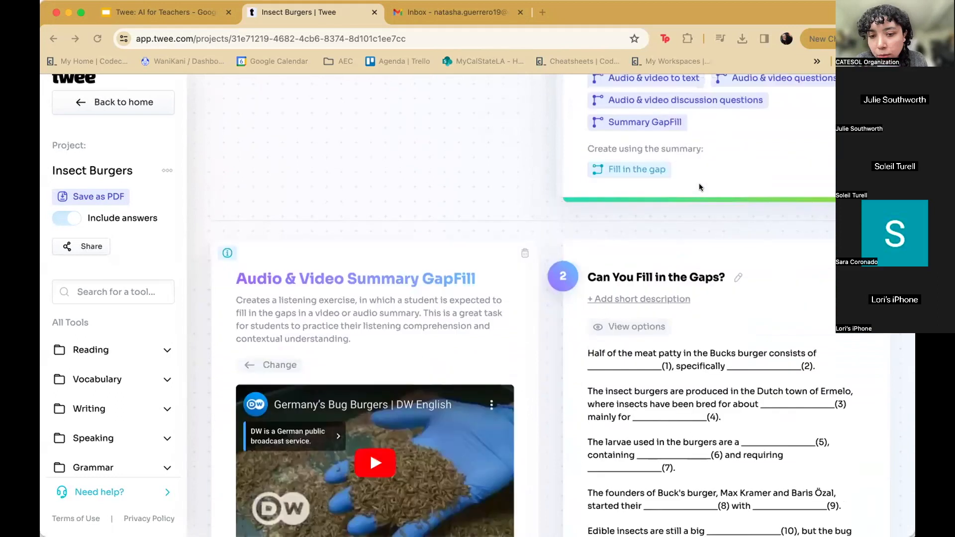
pyautogui.scroll(-10, 615, 414)
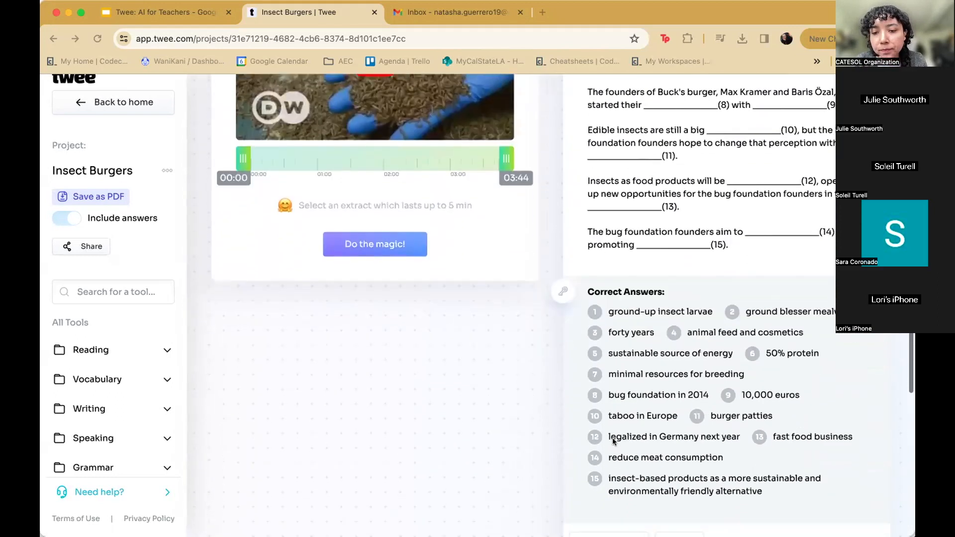
pyautogui.scroll(-5, 613, 442)
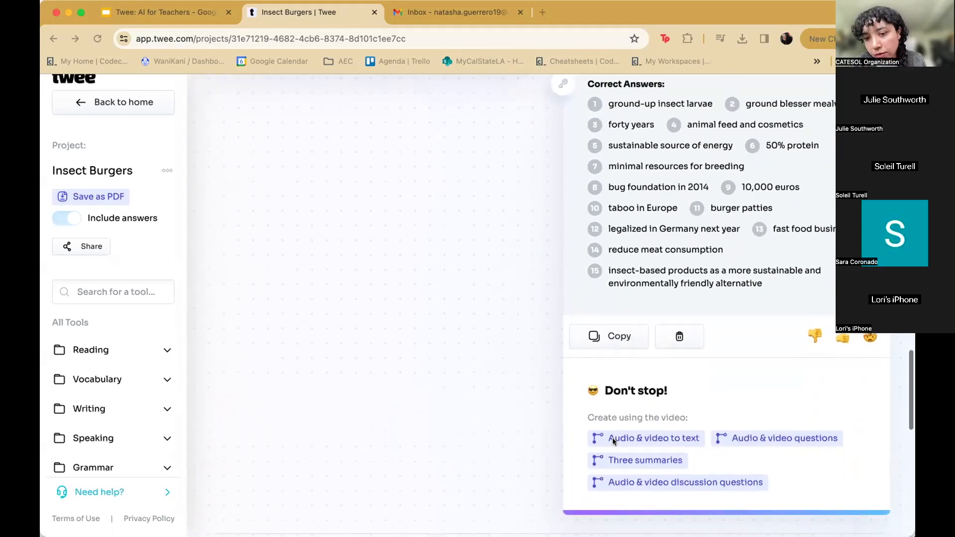
pyautogui.scroll(-20, 613, 438)
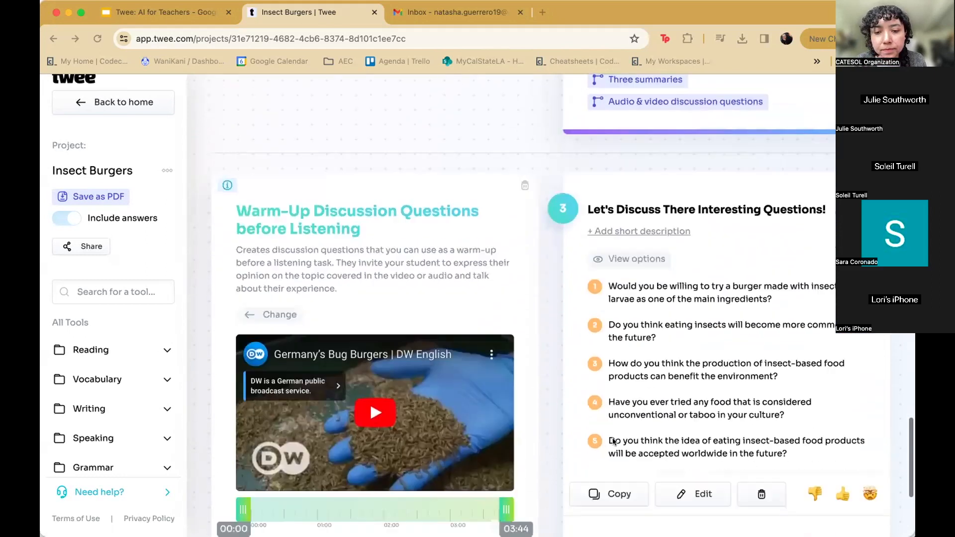
pyautogui.scroll(-2, 613, 437)
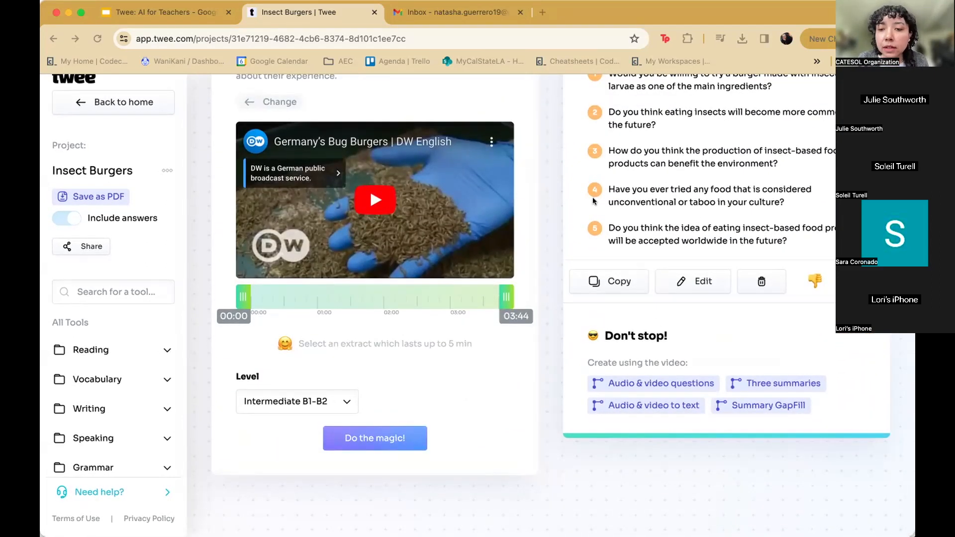
# Step: Open the warm-up discussion questions for editing, place the cursor in question 1, review the remaining questions and save the task
pyautogui.click(684, 278)
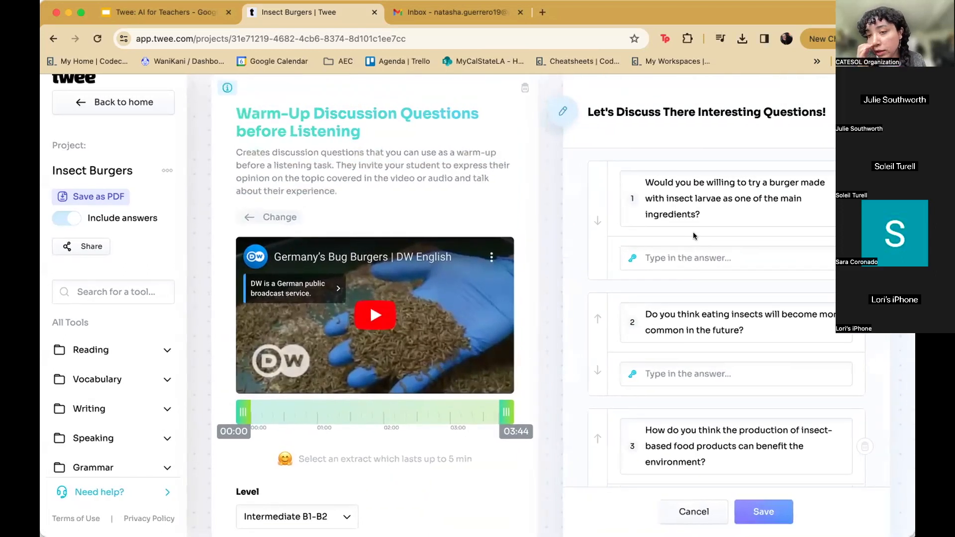
pyautogui.click(703, 213)
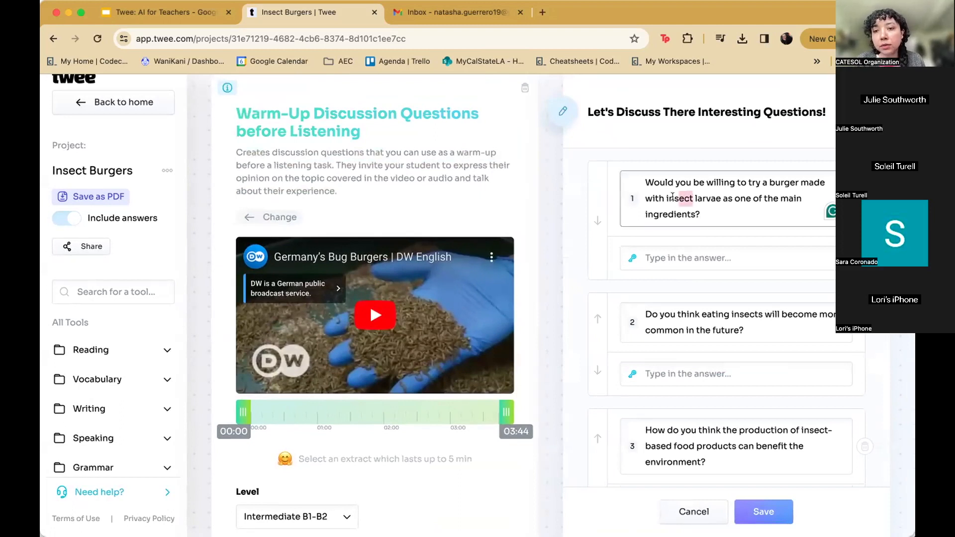
pyautogui.scroll(-10, 656, 237)
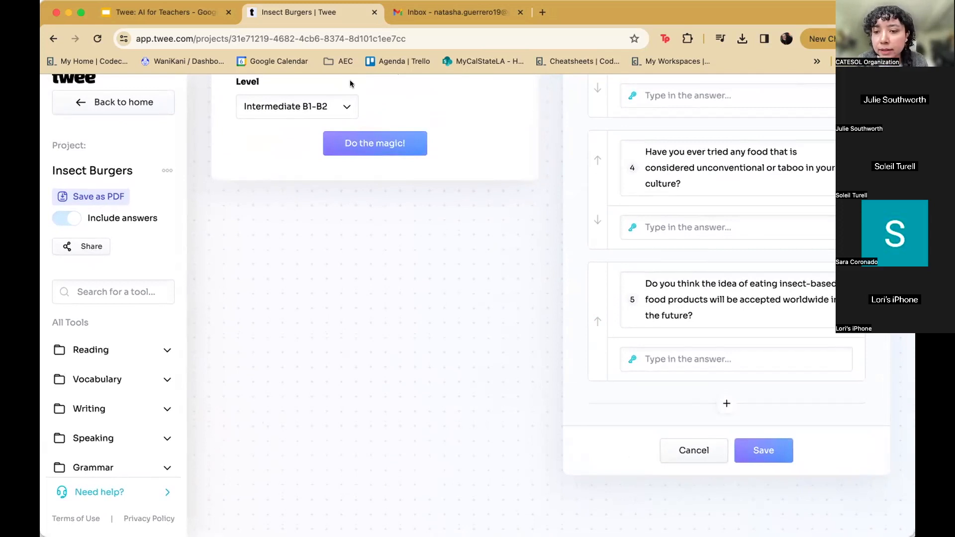
pyautogui.click(770, 444)
pyautogui.scroll(1, 531, 212)
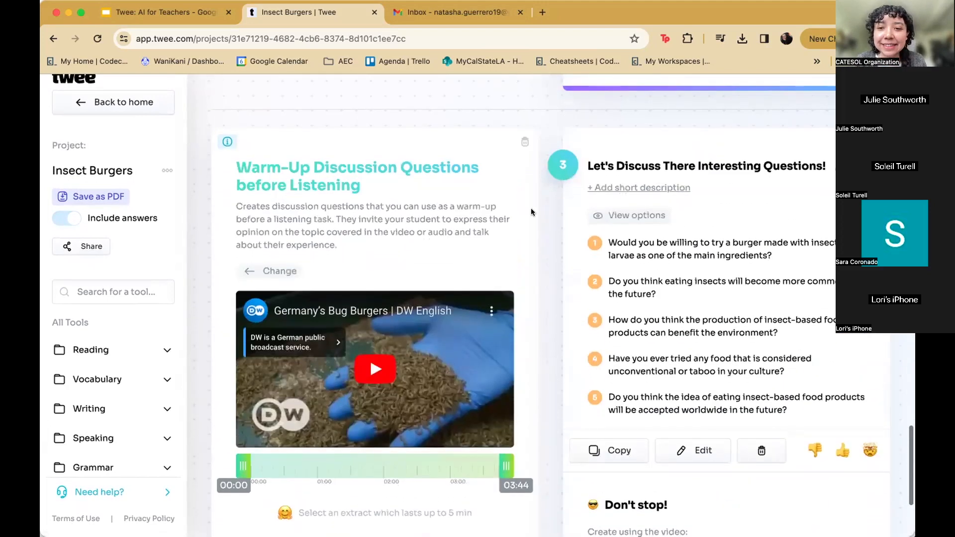
# Step: Open the short description field under the "Let's Discuss There Interesting Questions!" title, leaving it empty
pyautogui.click(672, 163)
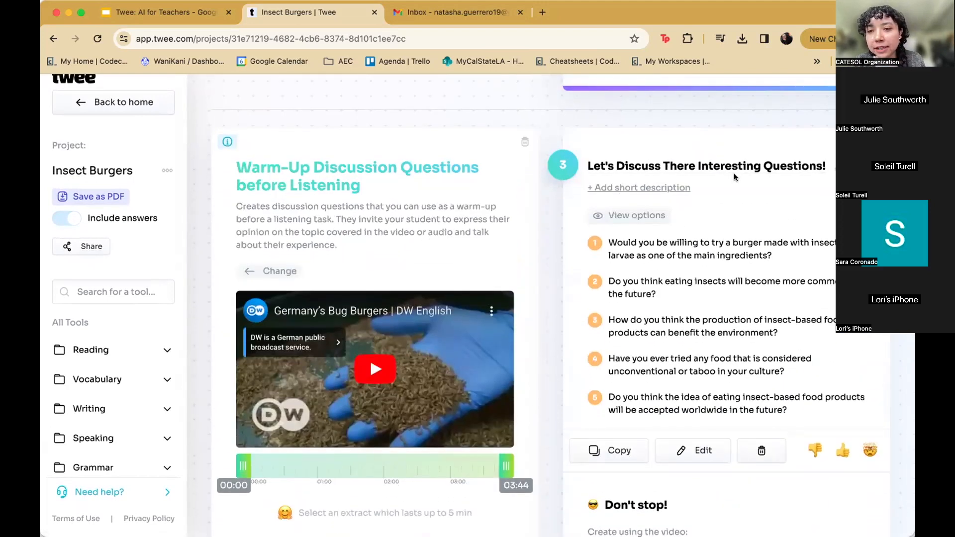
pyautogui.click(644, 187)
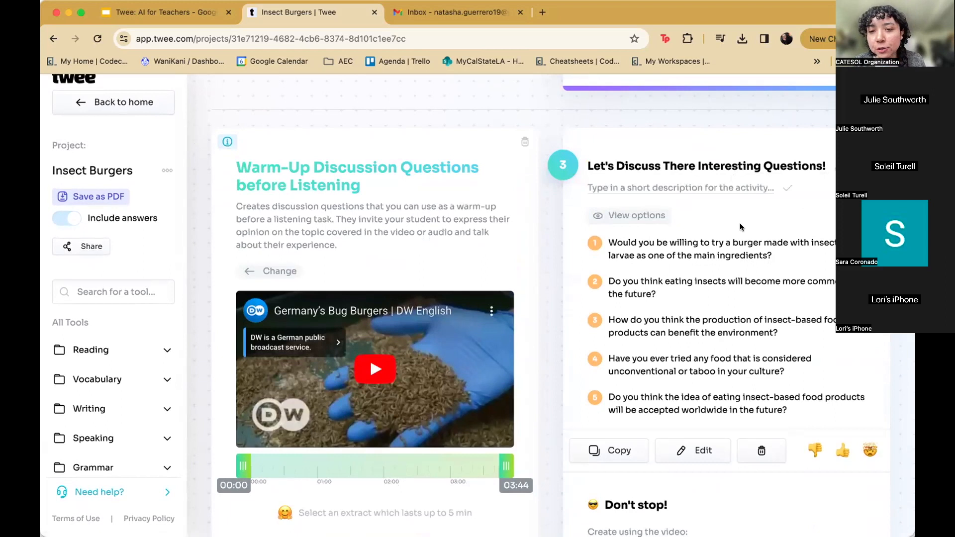
pyautogui.scroll(-1, 740, 226)
# Step: Examine the view options of the discussion questions task, widen the browser window slightly, and return to the project
pyautogui.click(636, 161)
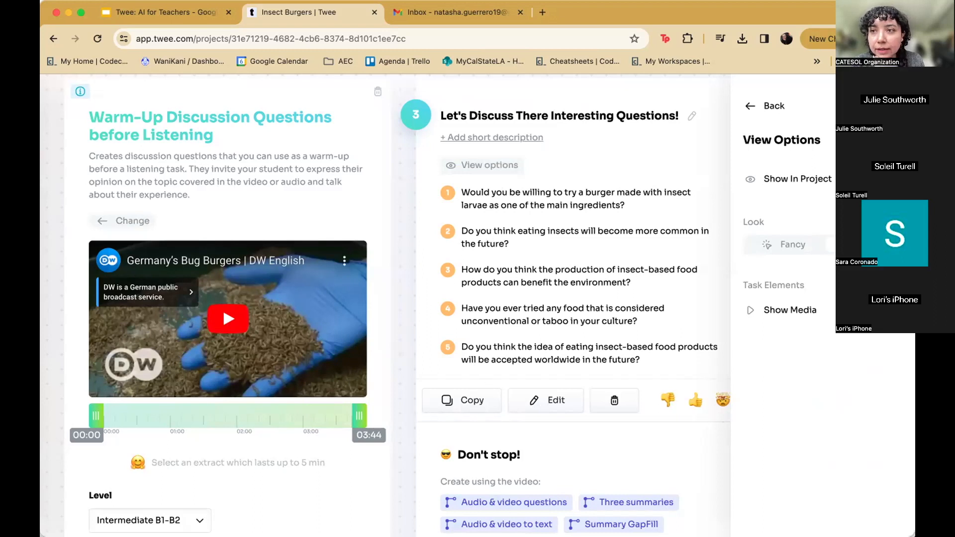
pyautogui.moveTo(915, 214); pyautogui.dragTo(923, 214)
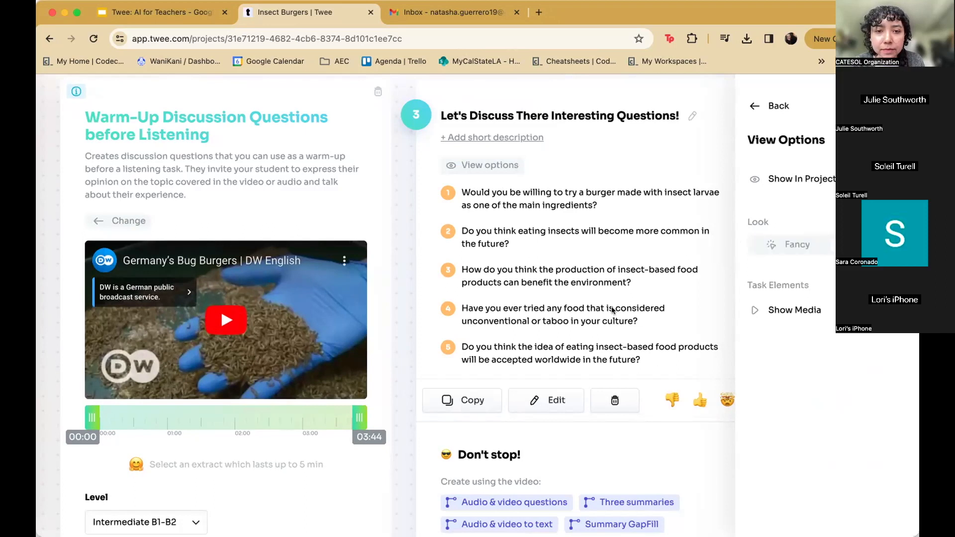
pyautogui.click(779, 102)
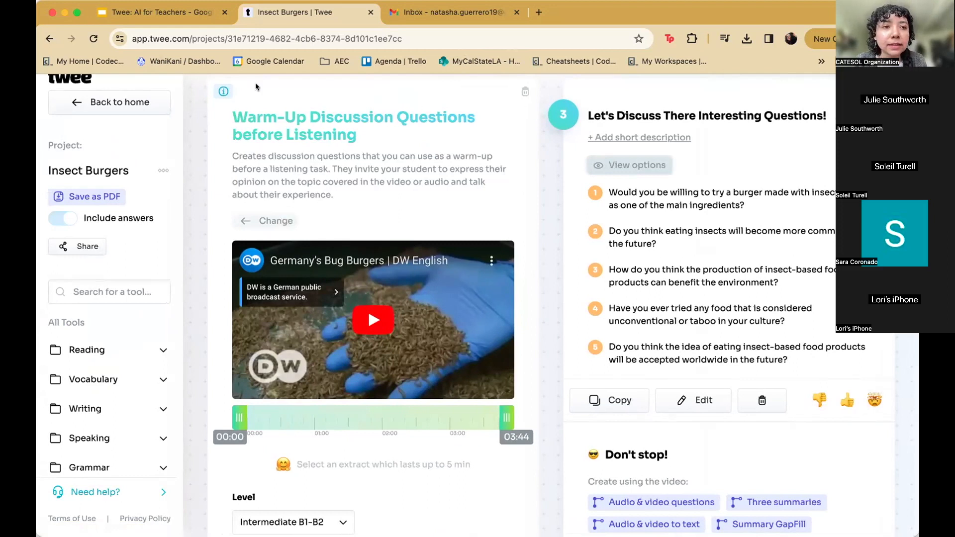
# Step: Switch to the Google Slides presentation, go to the Writing slide with the famous quotes example, and start the slideshow from it
pyautogui.click(147, 12)
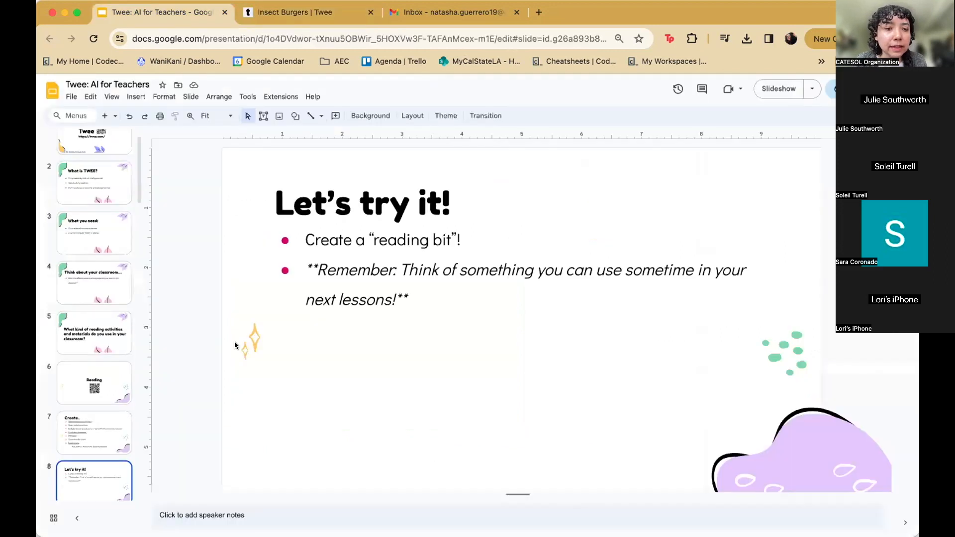
pyautogui.scroll(-5, 82, 398)
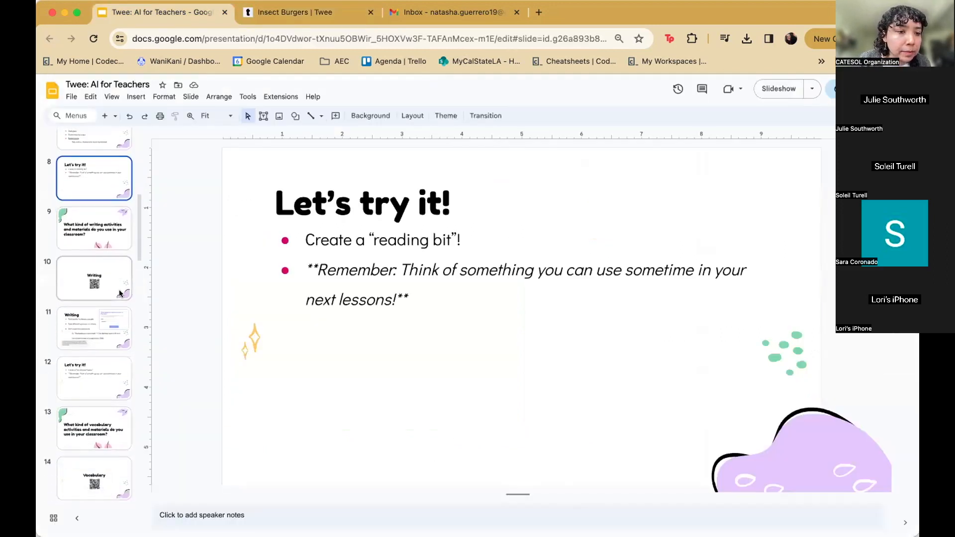
pyautogui.scroll(-3, 118, 289)
pyautogui.click(101, 257)
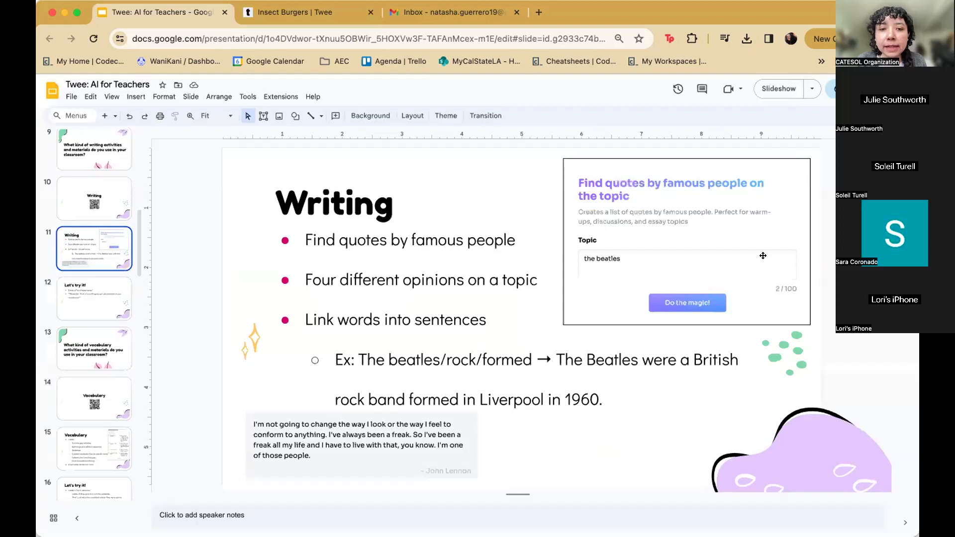
pyautogui.click(774, 92)
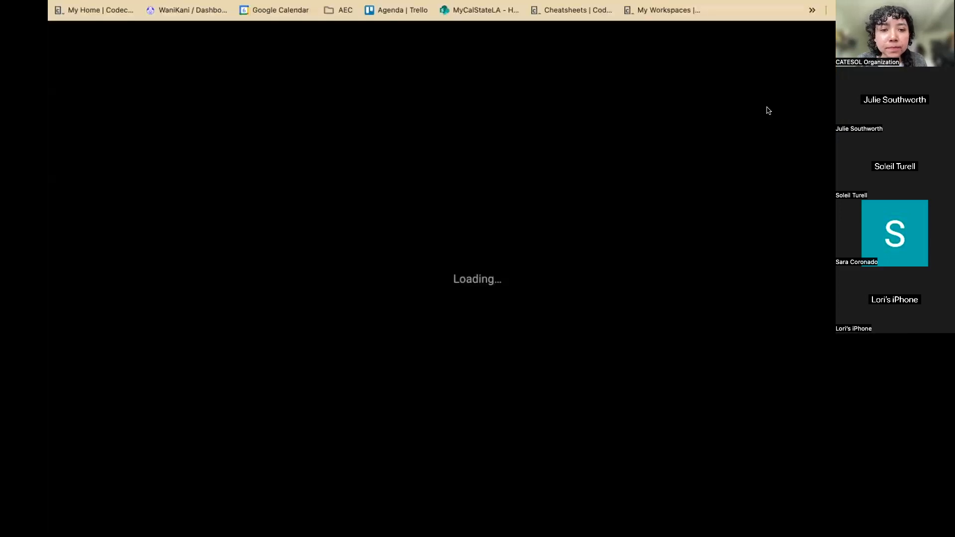